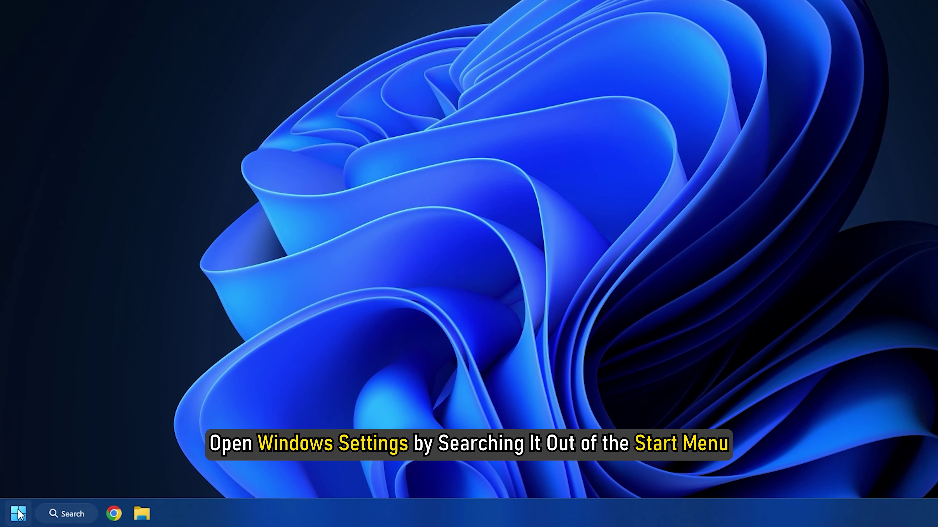
Open Settings and switch Find my device to Off under Privacy & security
{"action": "left_click", "coordinate": [19, 514]}
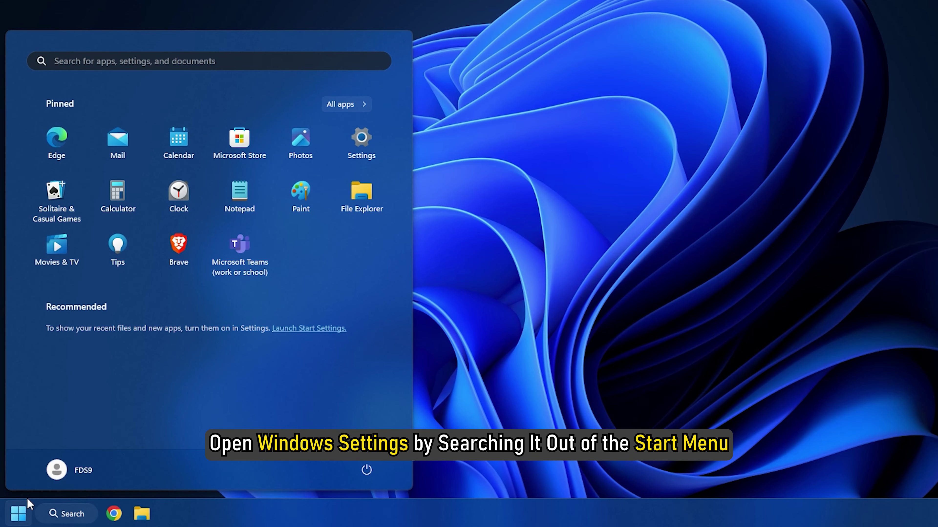
{"action": "left_click", "coordinate": [376, 160]}
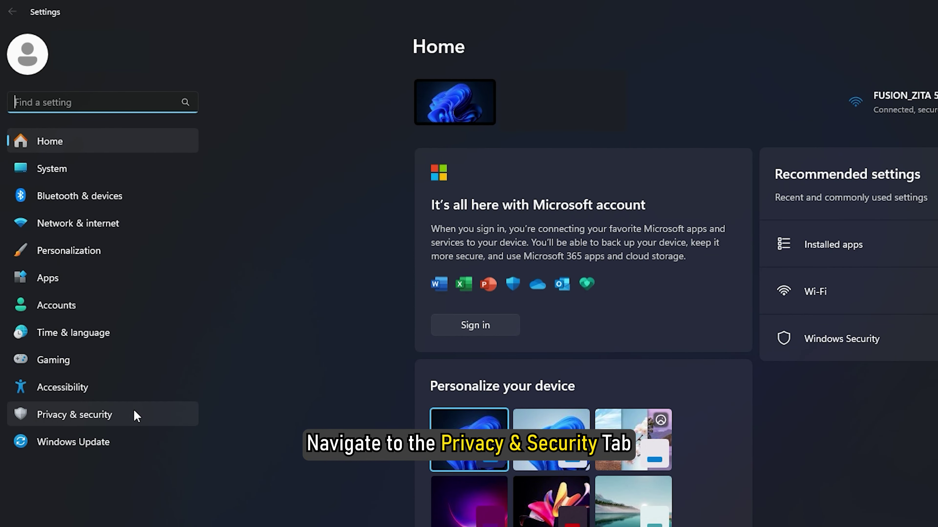
{"action": "left_click", "coordinate": [136, 416]}
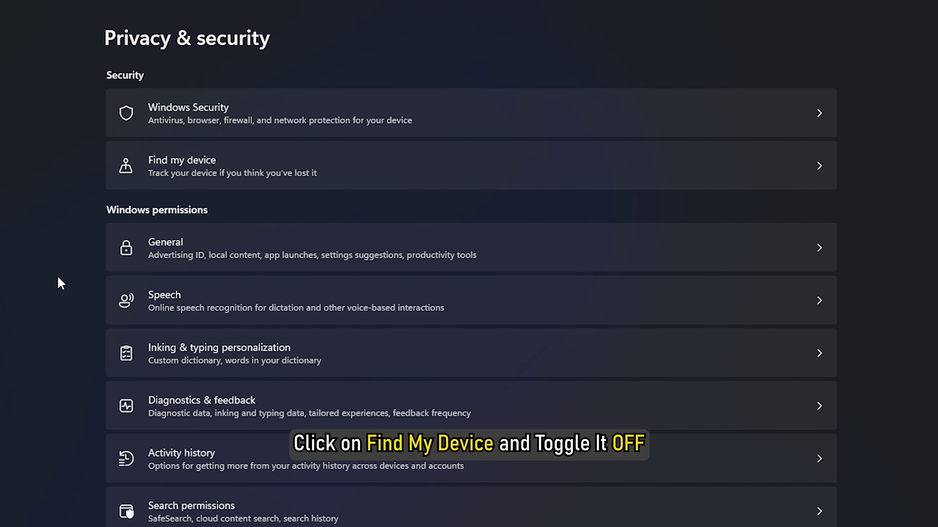
{"action": "left_click", "coordinate": [226, 163]}
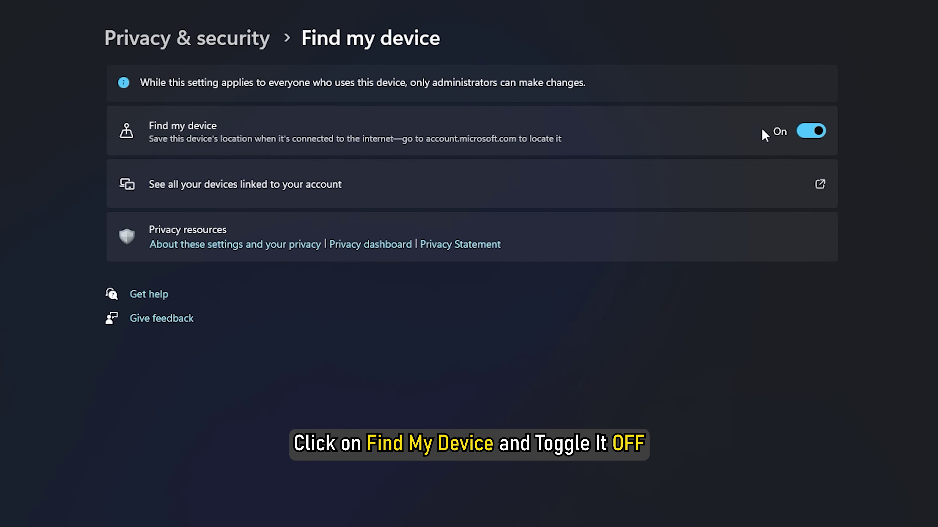
{"action": "left_click", "coordinate": [810, 131]}
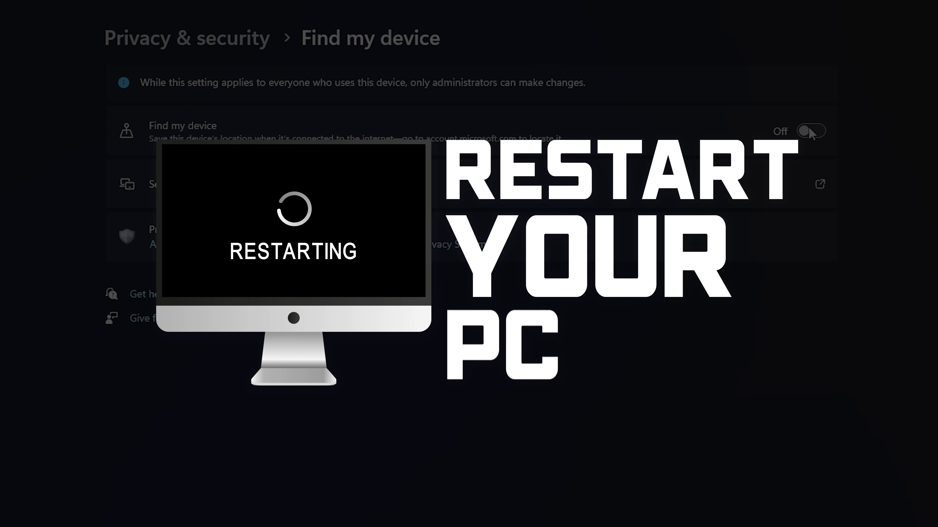
Switch the Find my device toggle back to On
{"action": "left_click", "coordinate": [810, 131]}
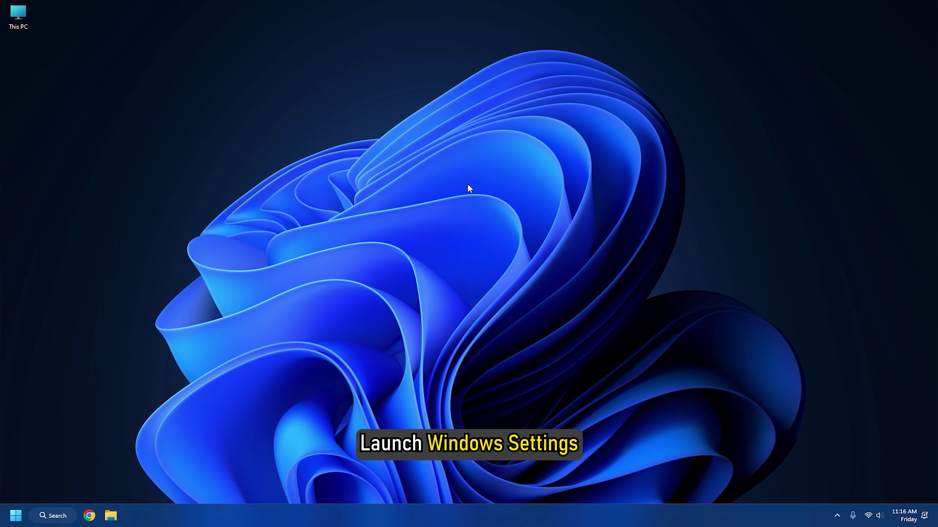
Open the Location page under App permissions in Privacy & security settings
{"action": "key", "text": "super+i"}
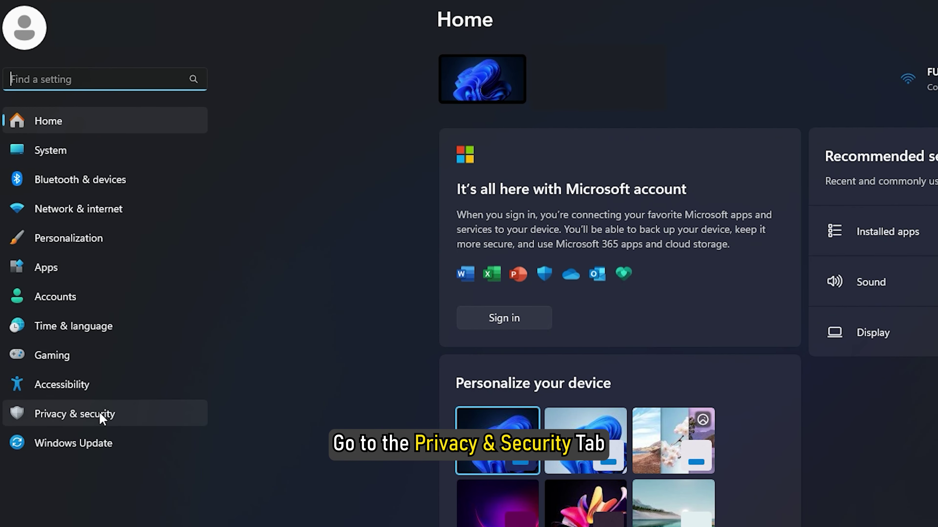
{"action": "left_click", "coordinate": [97, 422]}
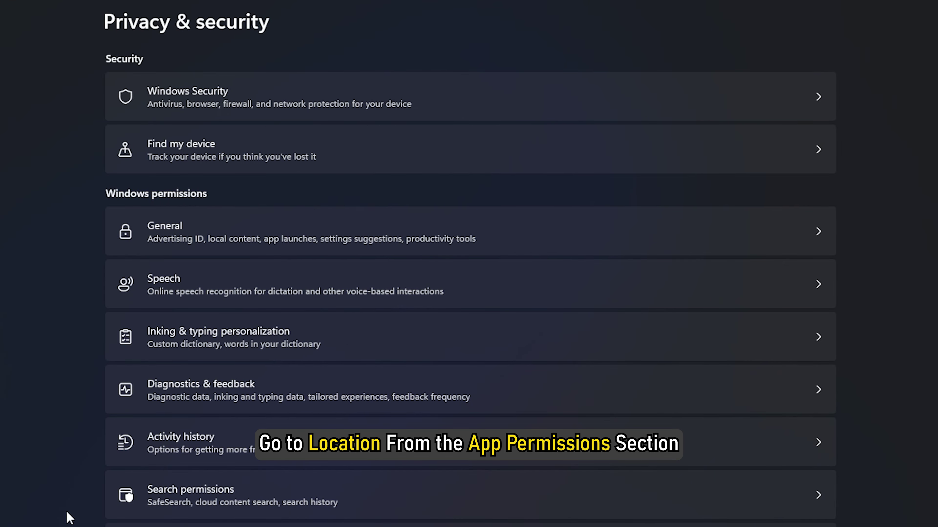
{"action": "scroll", "coordinate": [568, 525], "scroll_direction": "down", "scroll_amount": 5}
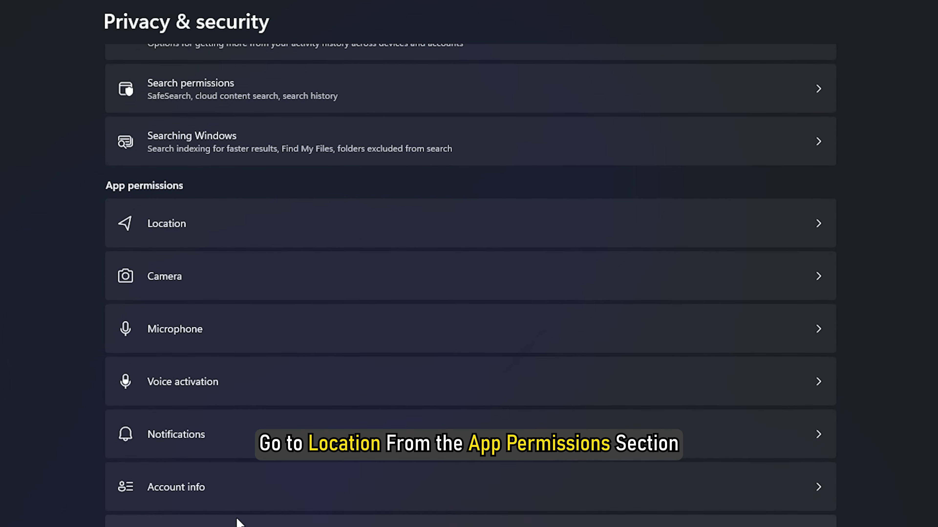
{"action": "left_click", "coordinate": [201, 226]}
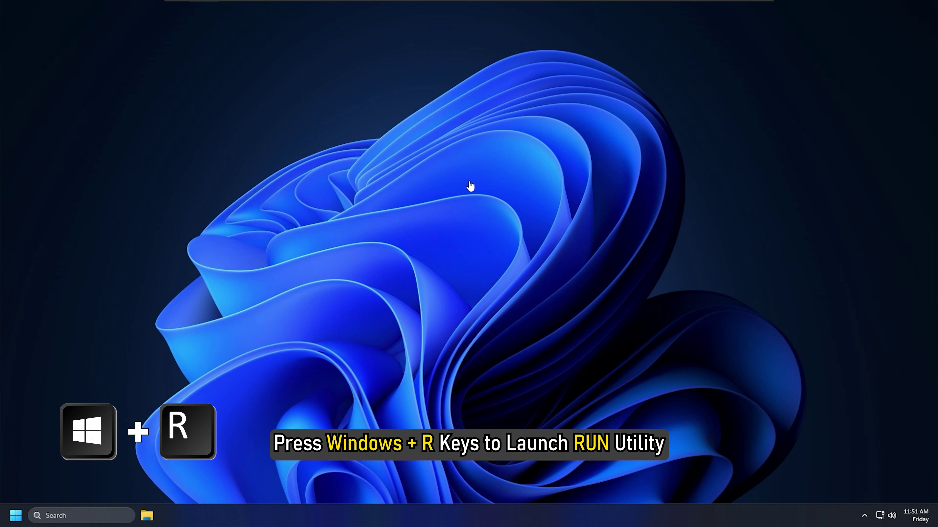
Launch msconfig from Run and choose Selective startup without loading startup items
{"action": "key", "text": "super+r"}
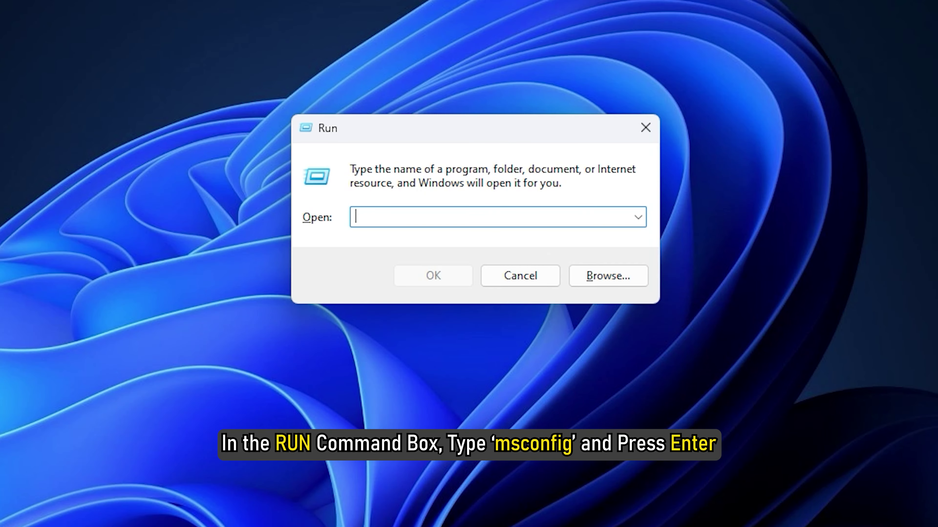
{"action": "type", "text": "msconfig"}
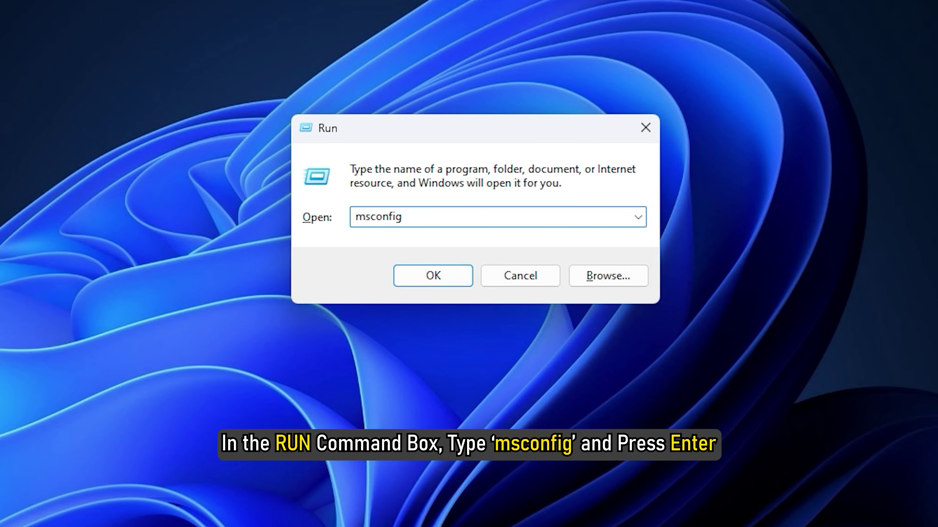
{"action": "key", "text": "Return"}
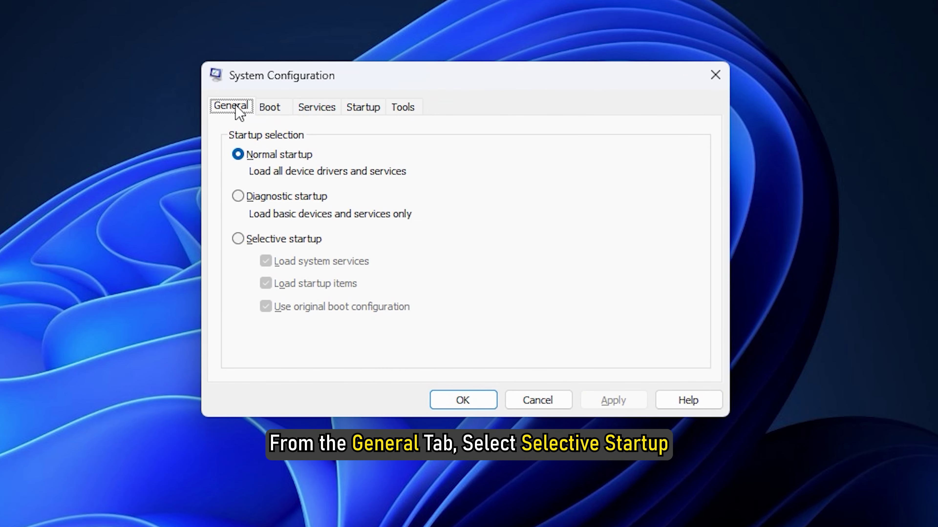
{"action": "left_click", "coordinate": [238, 240]}
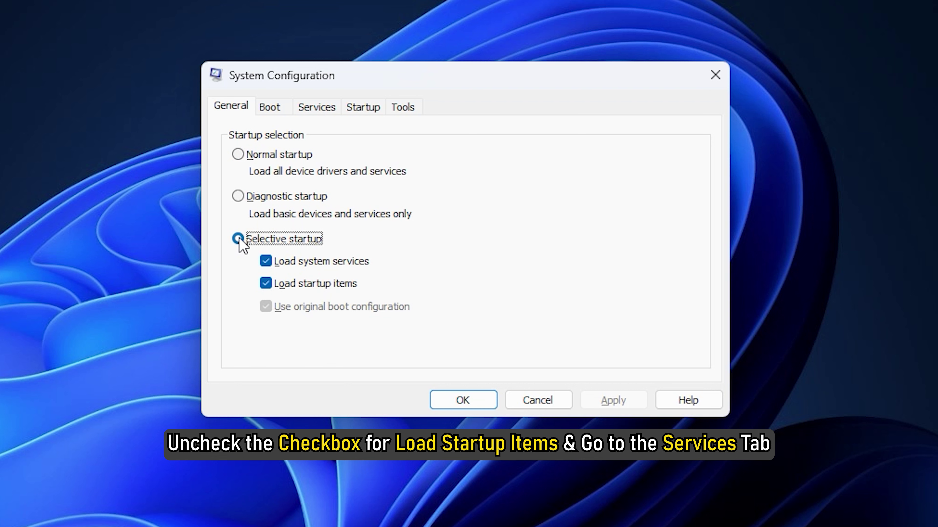
{"action": "left_click", "coordinate": [266, 284]}
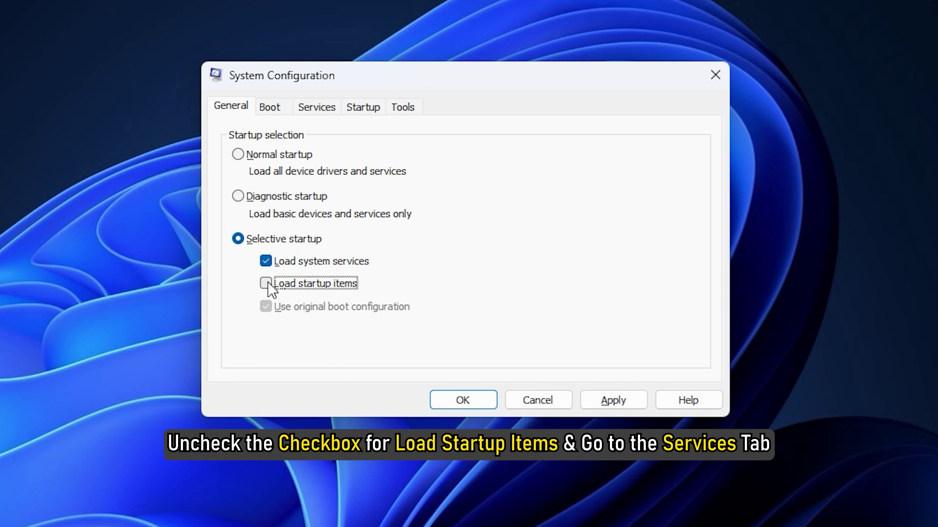
Hide all Microsoft services, disable the remaining services, and apply the change
{"action": "left_click", "coordinate": [319, 111]}
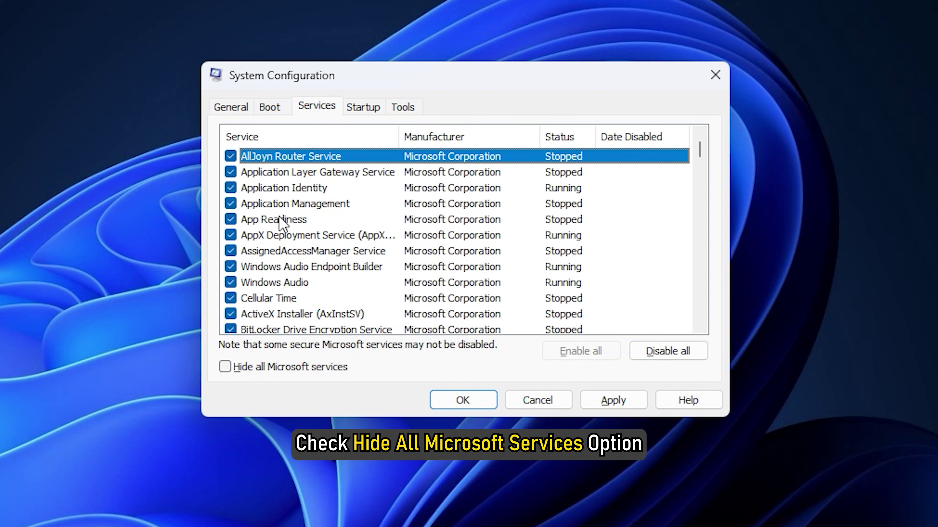
{"action": "left_click", "coordinate": [231, 365]}
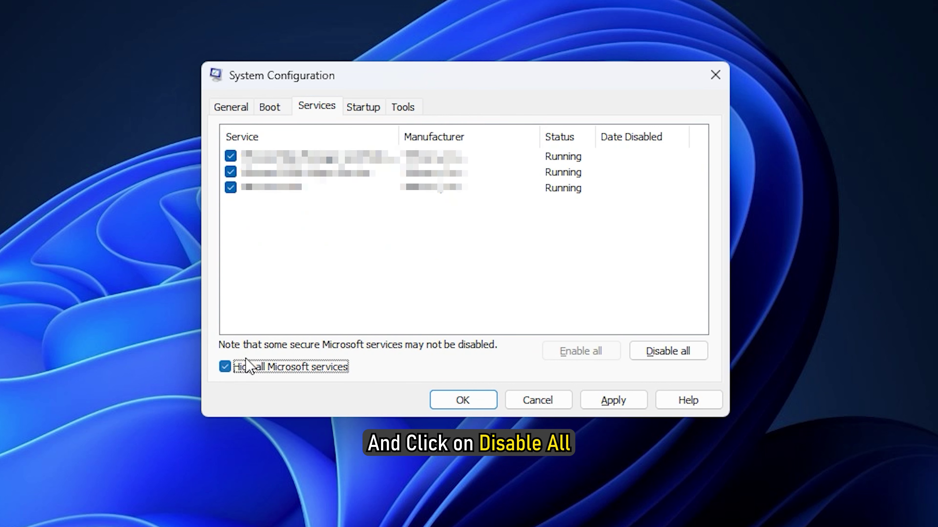
{"action": "left_click", "coordinate": [679, 351]}
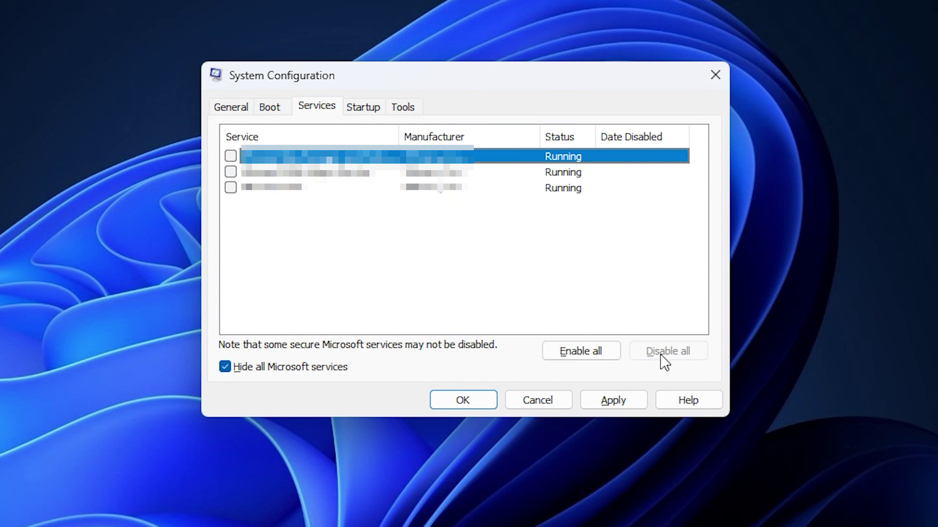
{"action": "left_click", "coordinate": [627, 401]}
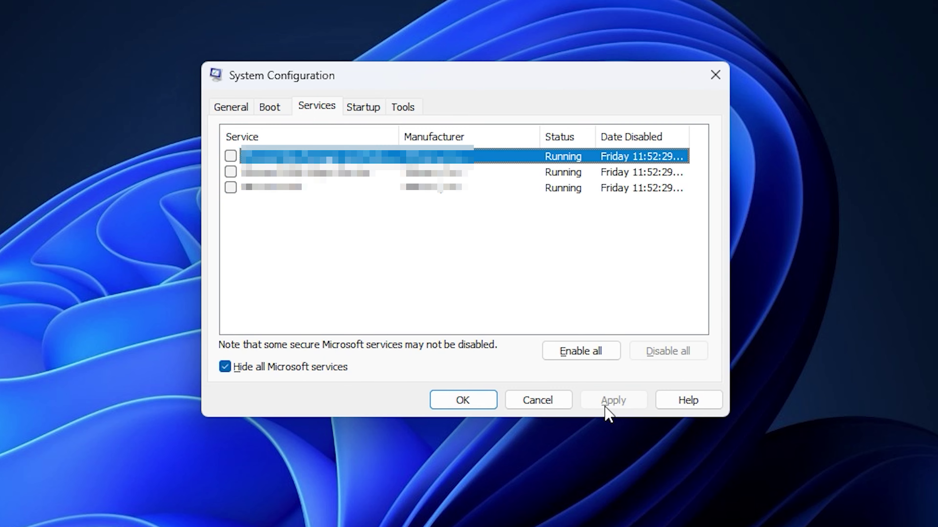
{"action": "left_click", "coordinate": [478, 412]}
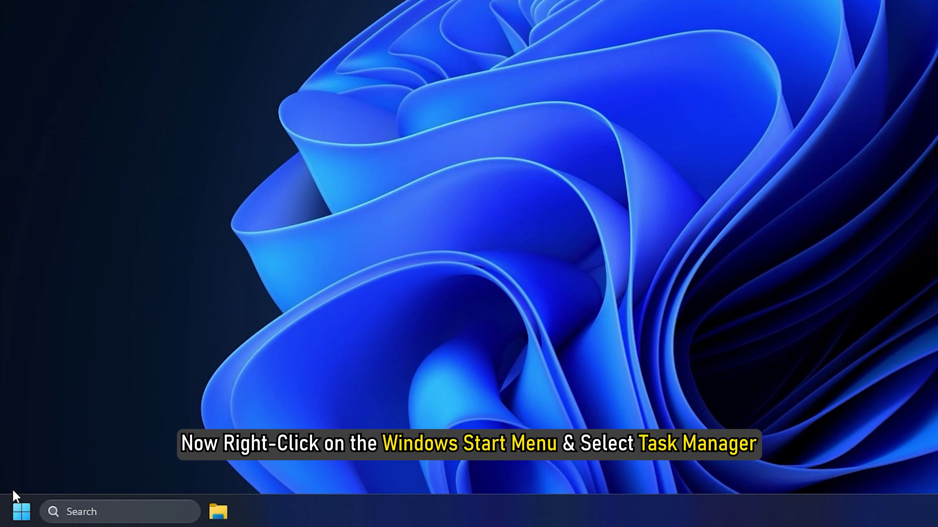
Disable Microsoft Teams and Microsoft To Do in Task Manager's Startup apps
{"action": "right_click", "coordinate": [17, 508]}
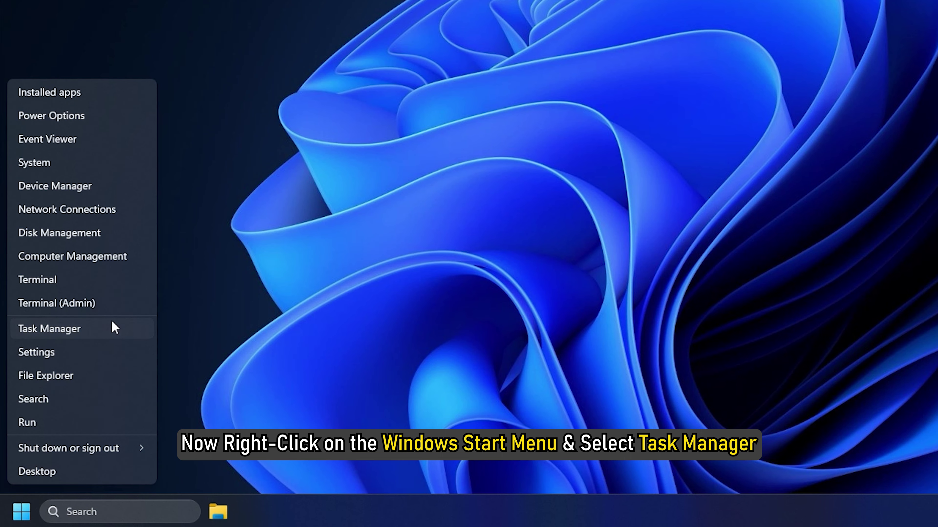
{"action": "left_click", "coordinate": [115, 327]}
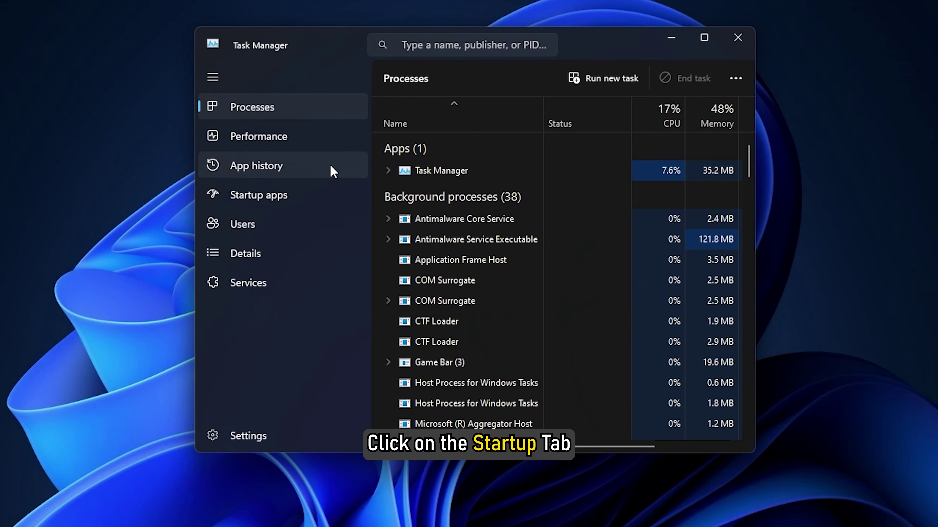
{"action": "left_click", "coordinate": [314, 195]}
{"action": "right_click", "coordinate": [486, 163]}
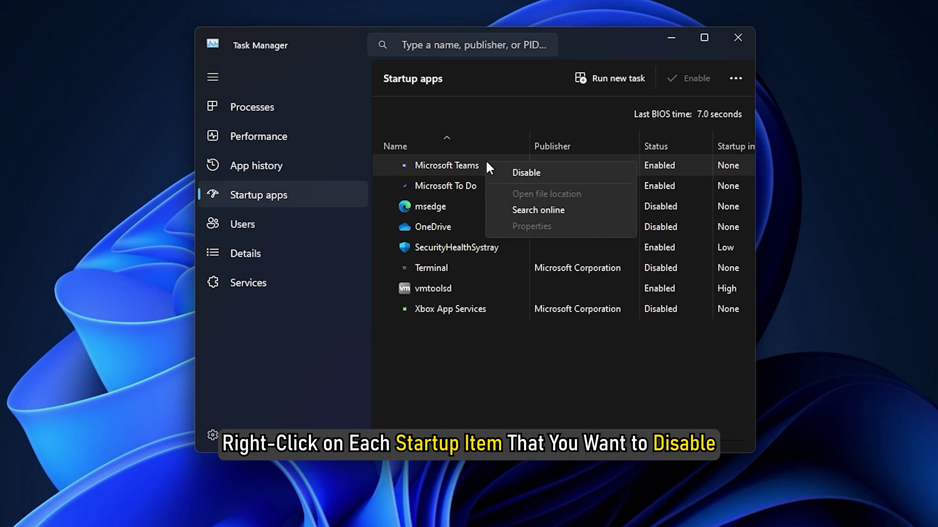
{"action": "left_click", "coordinate": [543, 175]}
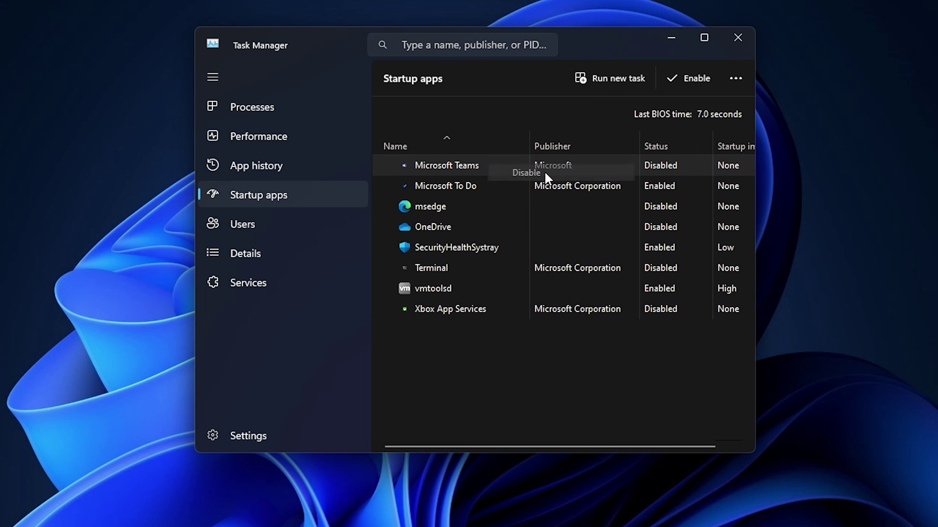
{"action": "right_click", "coordinate": [480, 191]}
{"action": "left_click", "coordinate": [540, 201]}
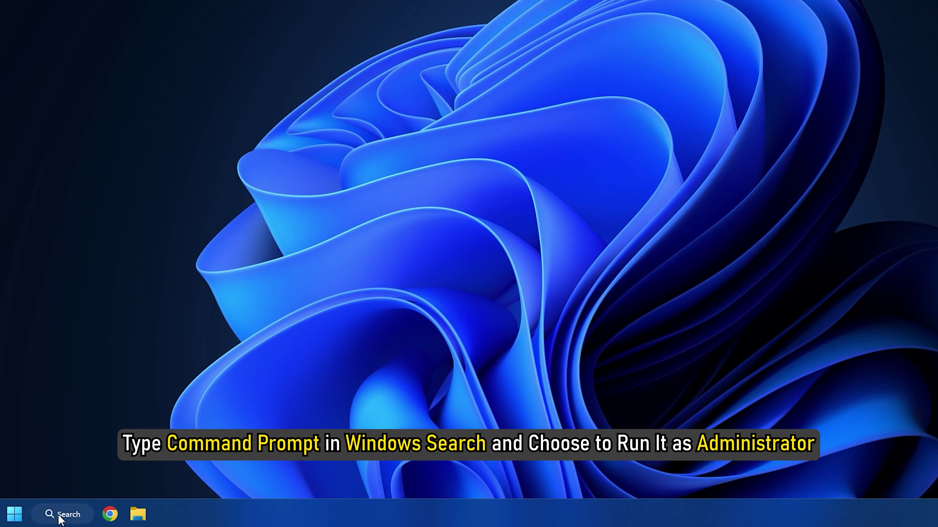
Search for cmd and run Command Prompt as administrator
{"action": "left_click", "coordinate": [49, 519]}
{"action": "type", "text": "c"}
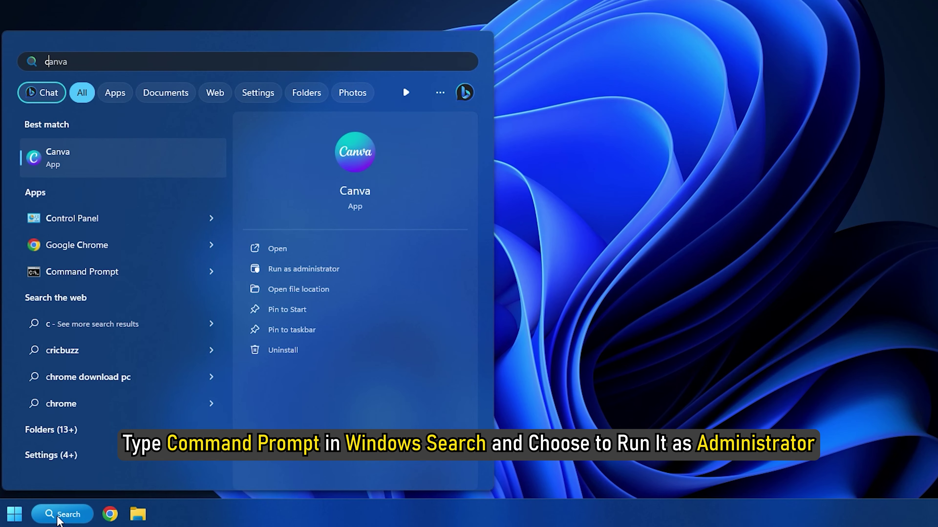
{"action": "type", "text": "md"}
{"action": "right_click", "coordinate": [113, 168]}
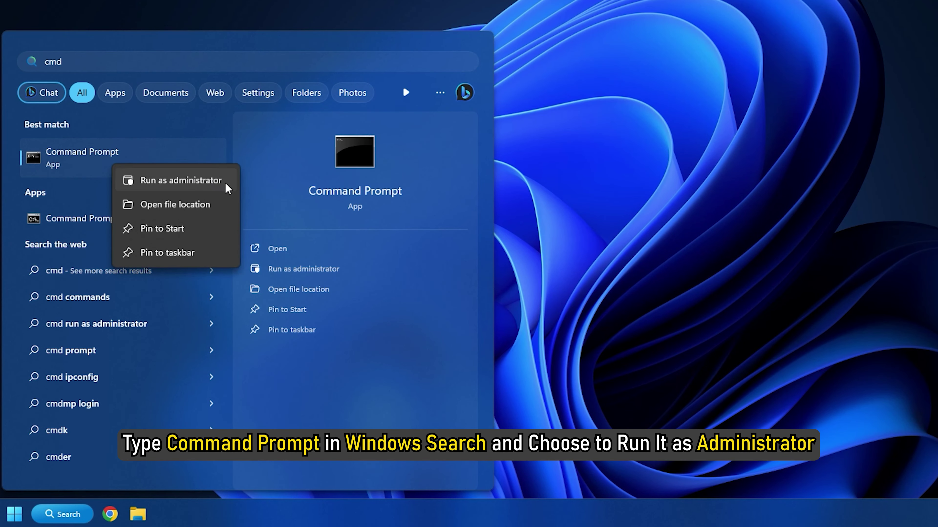
{"action": "left_click", "coordinate": [228, 189]}
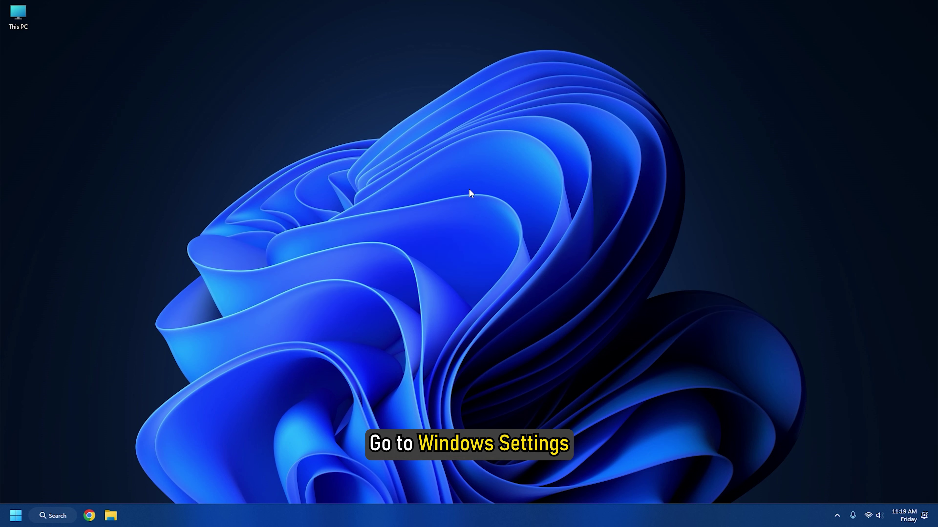
Reset this PC from System > Recovery with Keep my files and Local reinstall
{"action": "key", "text": "super+i"}
{"action": "left_click", "coordinate": [69, 125]}
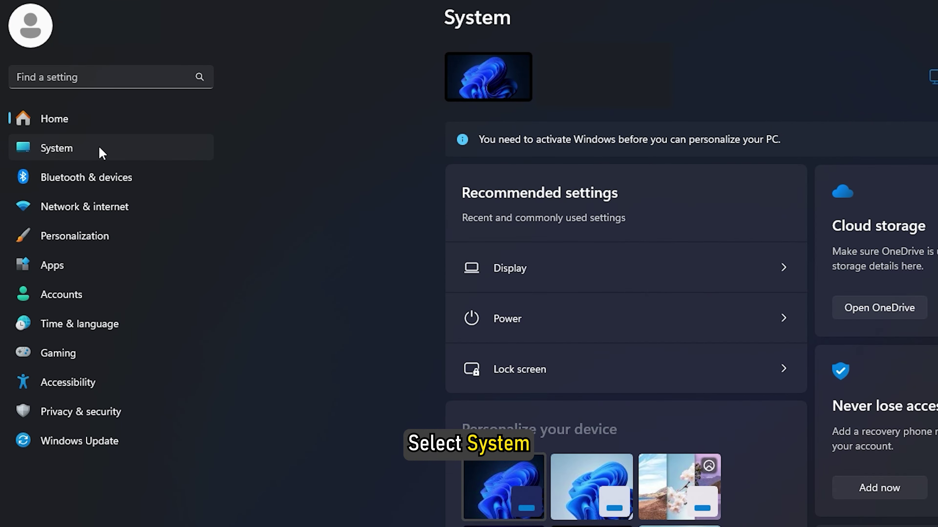
{"action": "scroll", "coordinate": [283, 150], "scroll_direction": "down", "scroll_amount": 10}
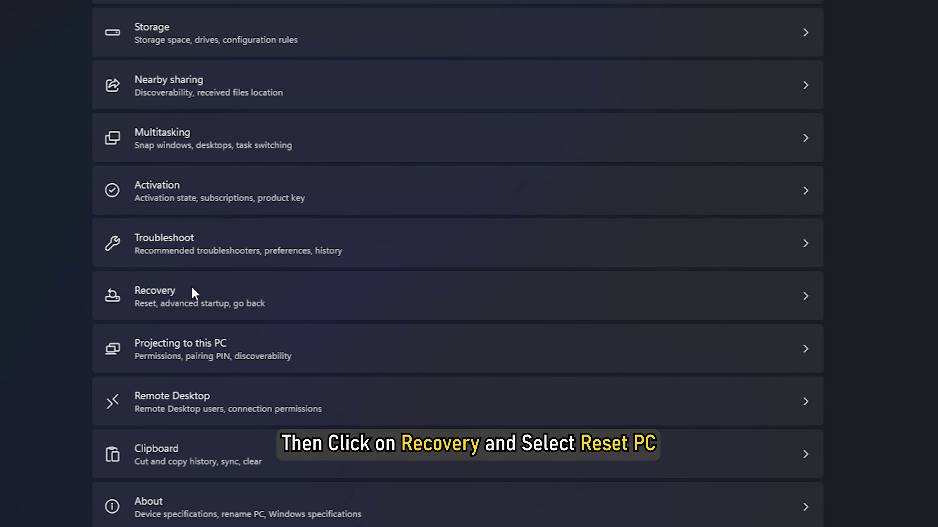
{"action": "left_click", "coordinate": [931, 48]}
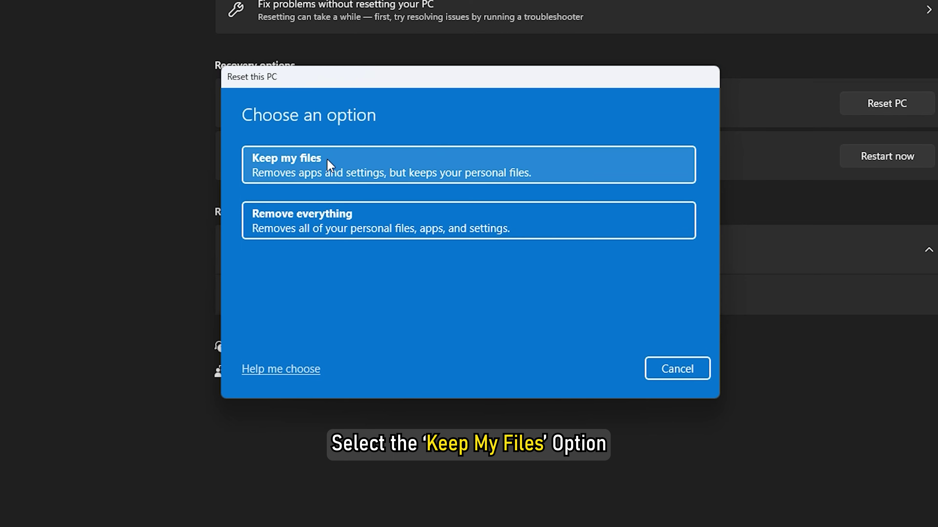
{"action": "left_click", "coordinate": [327, 164]}
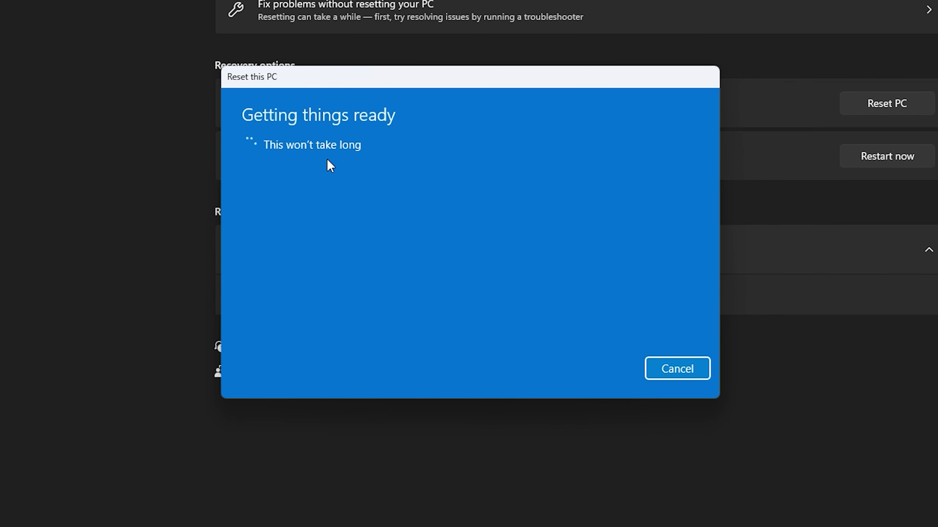
{"action": "left_click", "coordinate": [333, 219]}
{"action": "left_click", "coordinate": [606, 368]}
{"action": "left_click", "coordinate": [623, 368]}
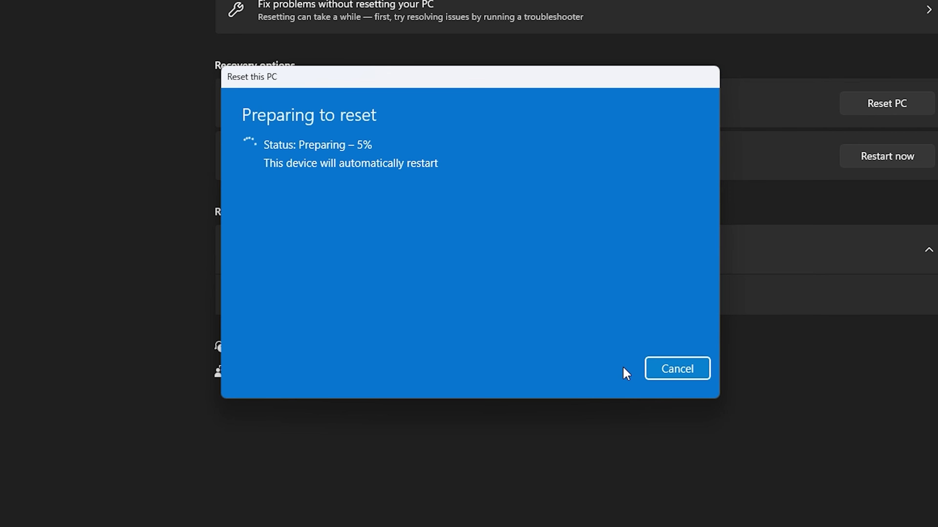